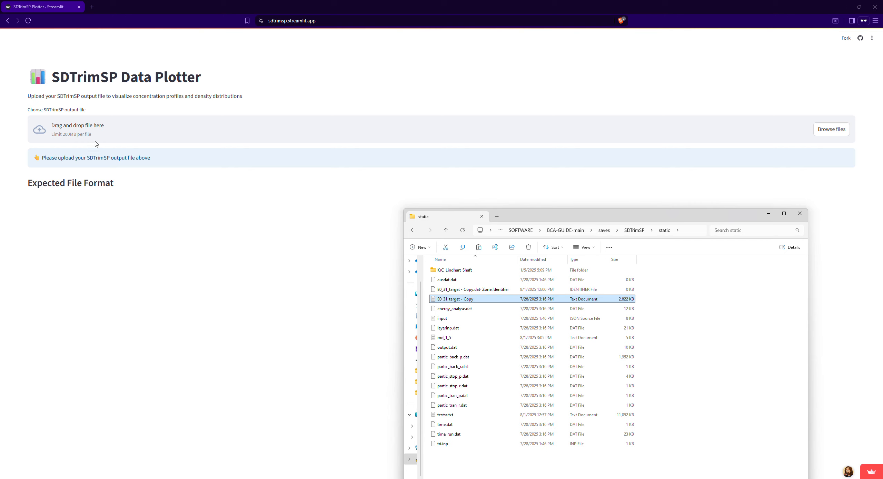
Step: Upload the SDTrimSP output file "E0_31_target - Copy" from the static folder and look over its default plot and data summary
drag(531, 217, 427, 236)
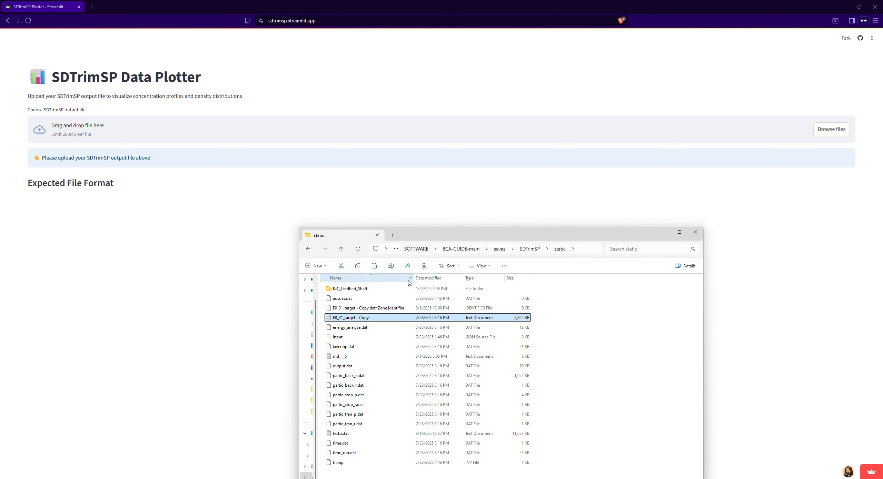
click(352, 325)
click(352, 319)
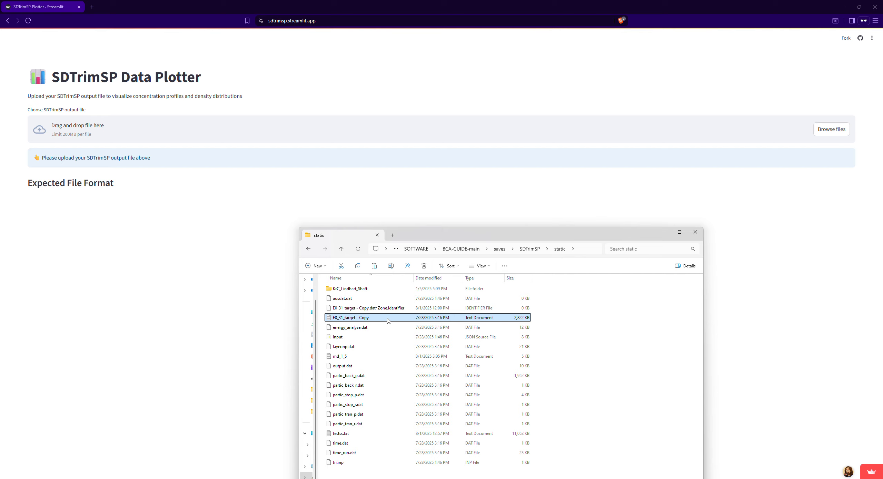
drag(388, 320, 230, 138)
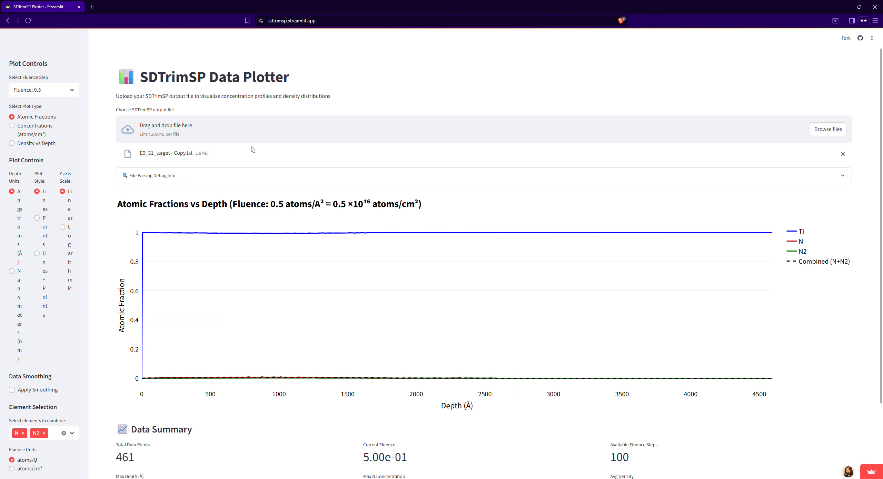
mouse_move(310, 316)
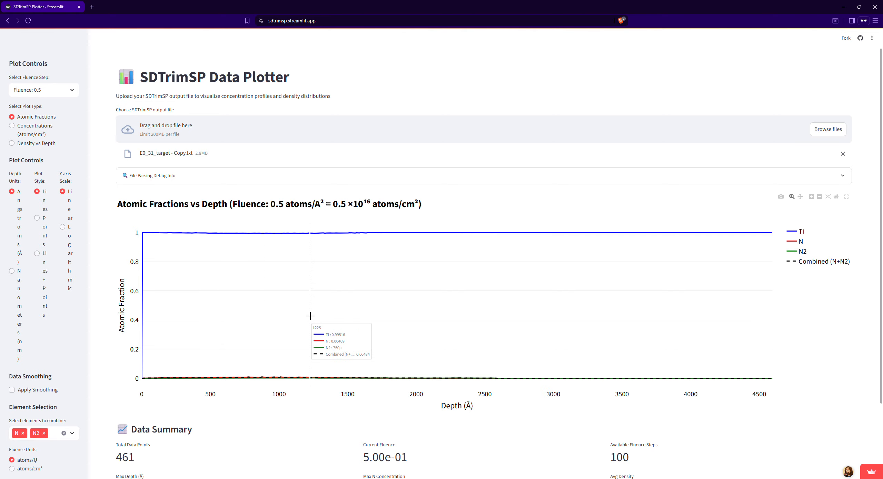
scroll(310, 316, down, 3)
scroll(309, 319, up, 3)
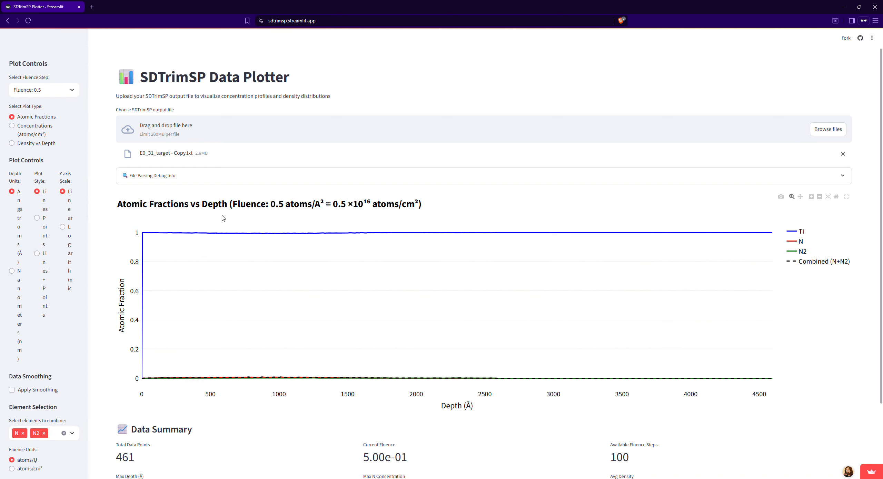
Step: Widen the plot controls sidebar and set the fluence step to 50.0
drag(88, 186, 147, 194)
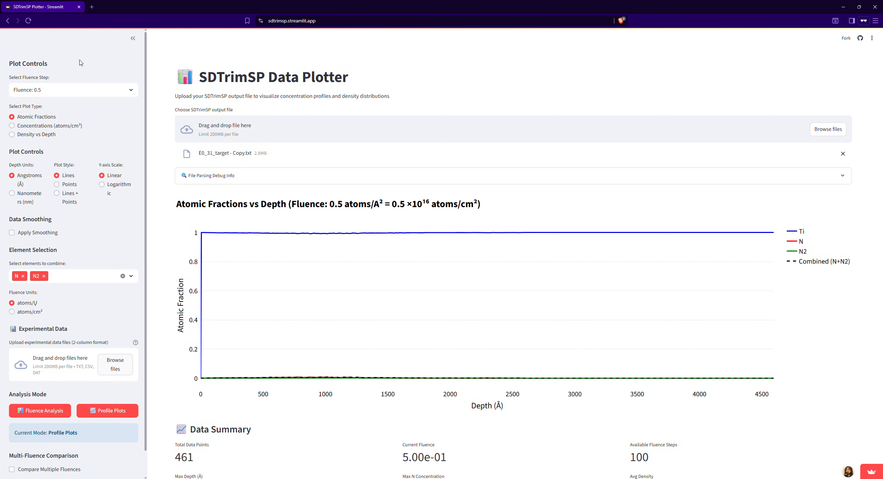
click(130, 91)
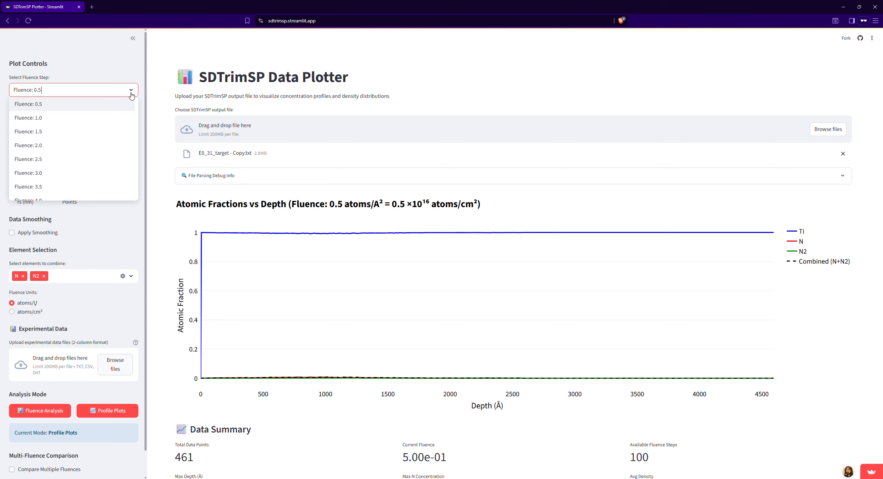
drag(138, 108, 136, 195)
click(39, 194)
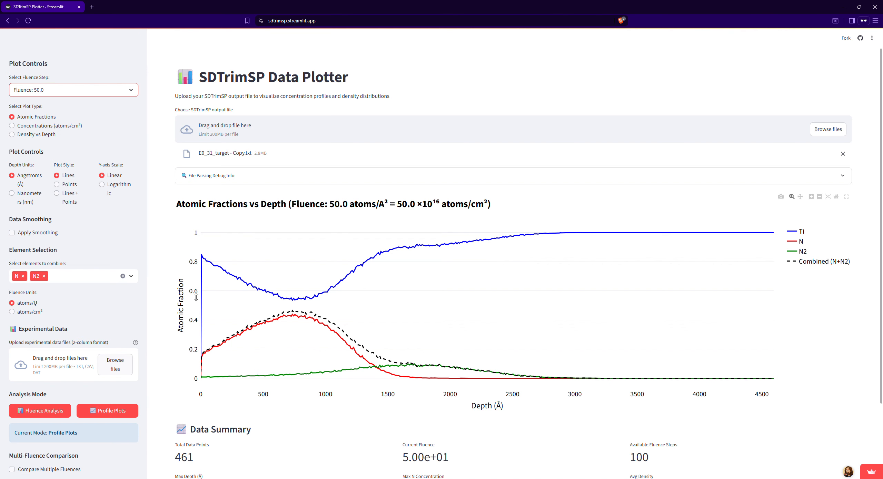
Step: Preview the Concentrations (atoms/cm³) and Density vs Depth plot types
click(57, 127)
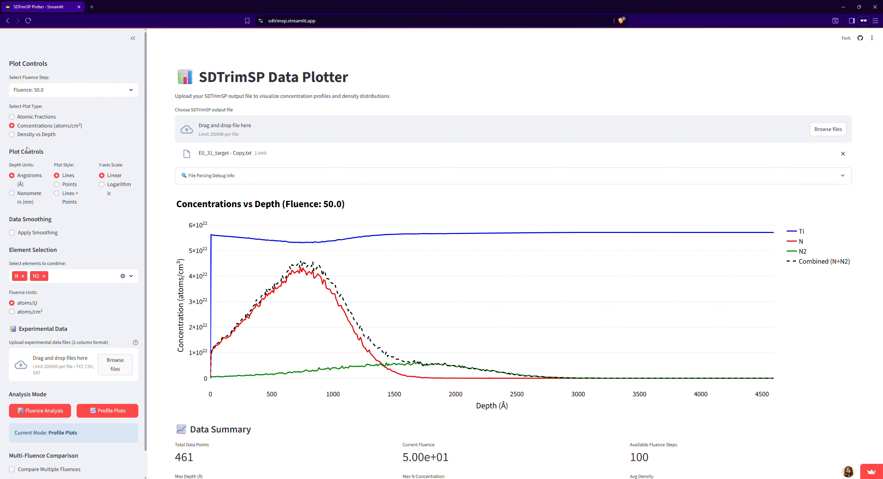
click(39, 137)
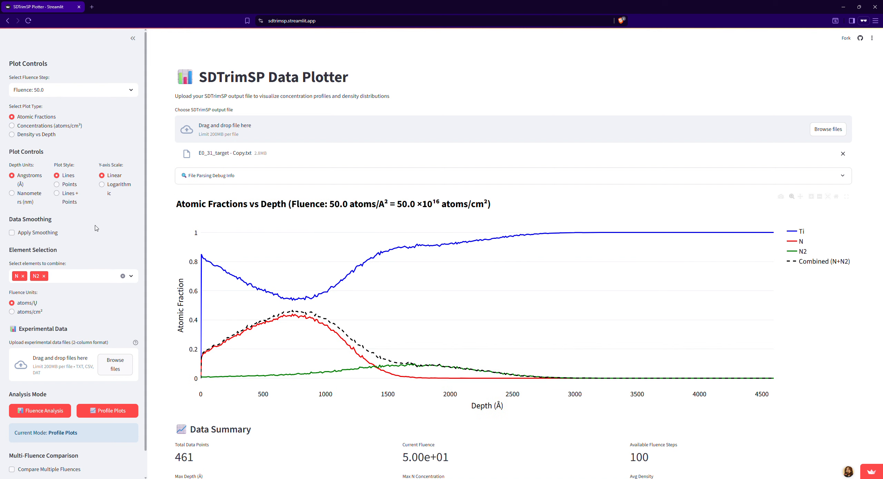
Step: Switch the depth units to nanometers and try the Lines + Points plot style before returning to Lines
click(39, 200)
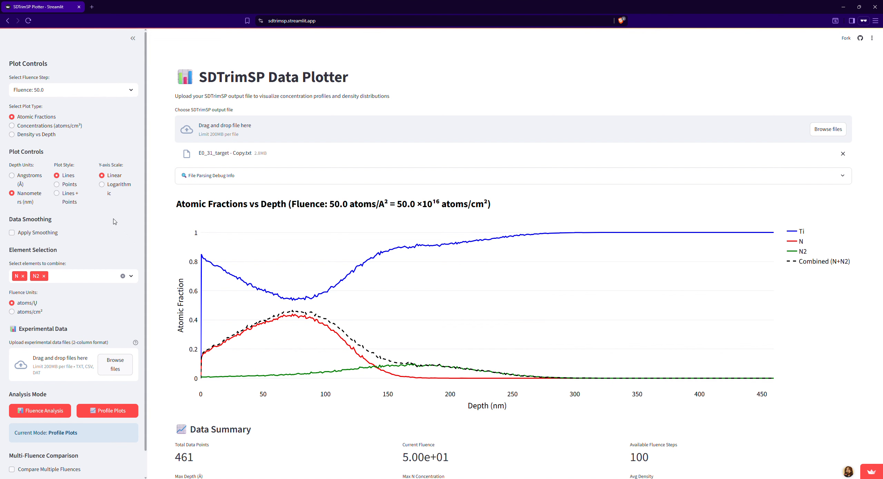
click(71, 188)
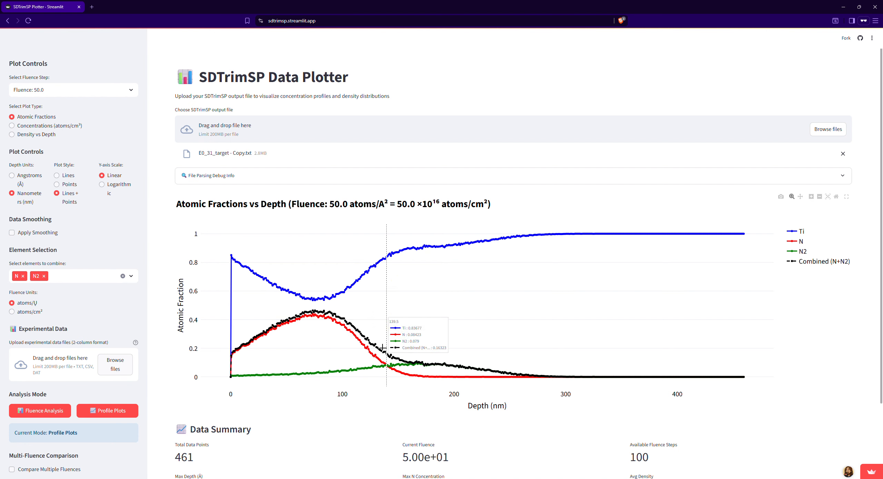
click(72, 177)
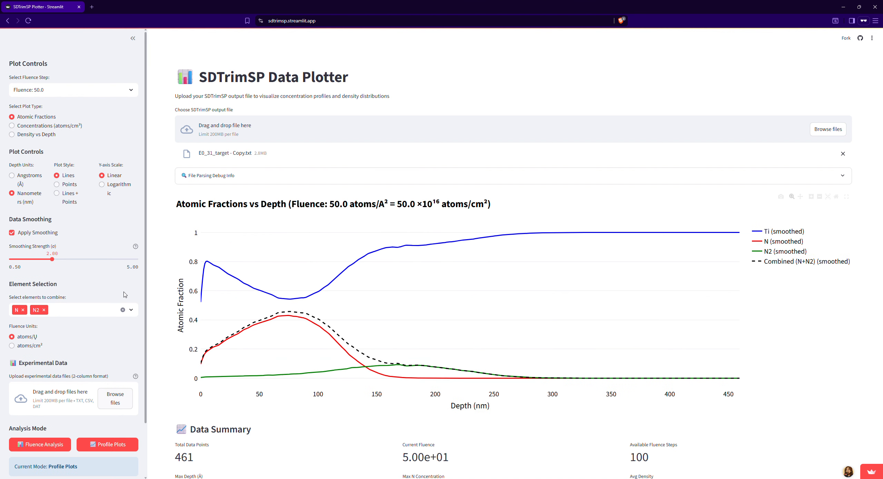
Step: Smooth the plotted data with a smoothing strength of 5.00
drag(53, 259, 23, 260)
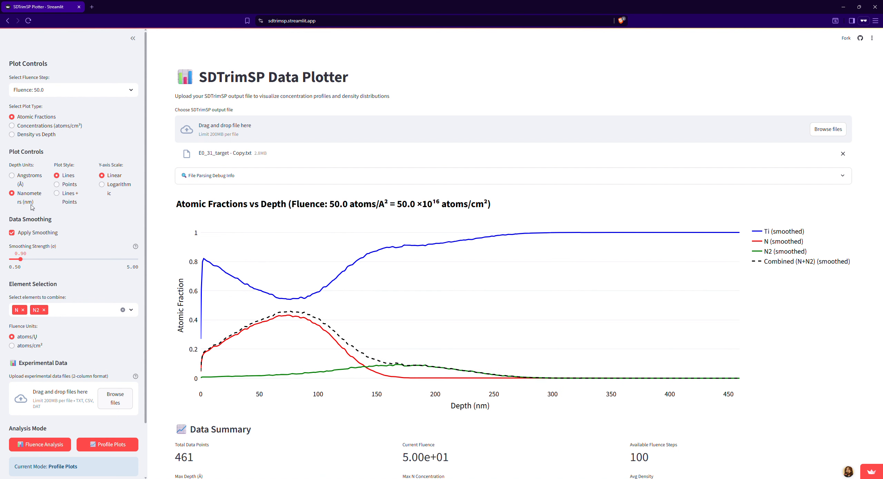
drag(21, 260, 139, 262)
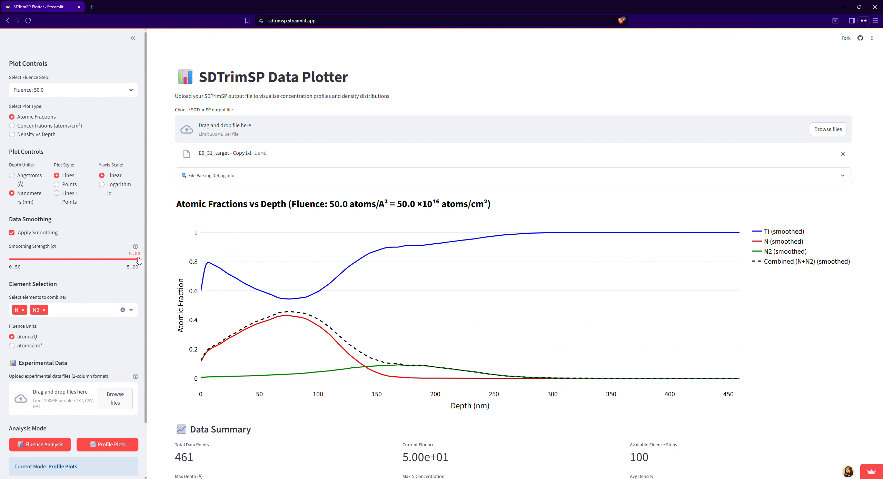
Step: Hide the Ti, N and N2 curves in the atomic fractions plot, leaving only the Combined (N+N2) curve
scroll(176, 293, down, 1)
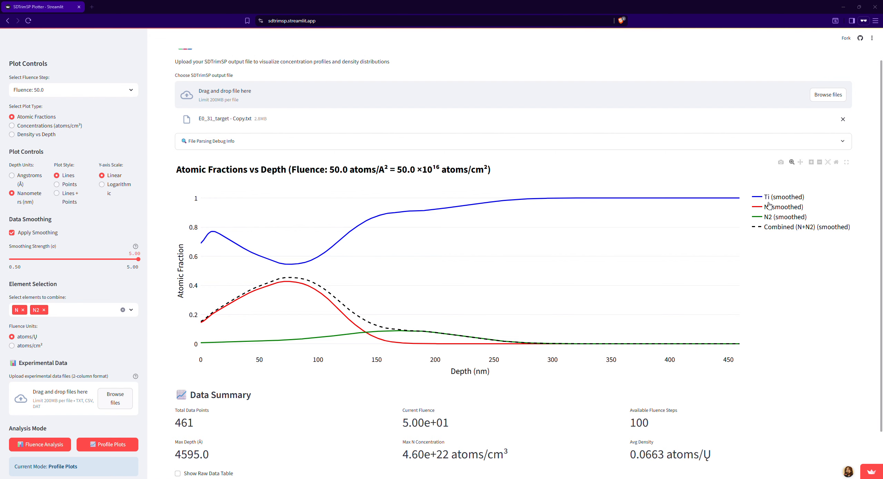
click(778, 199)
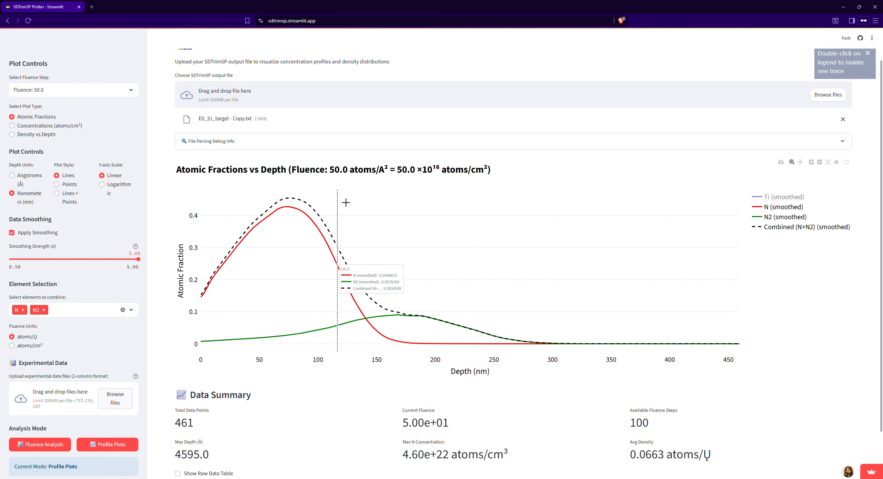
click(781, 208)
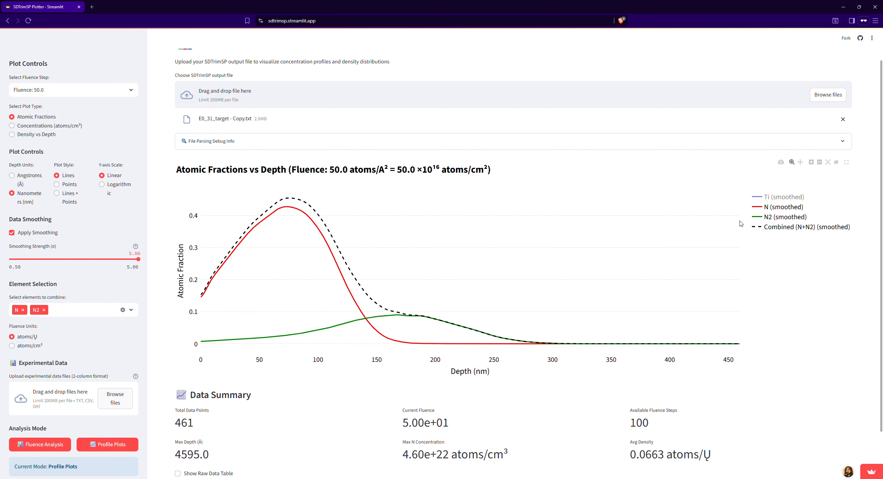
click(785, 218)
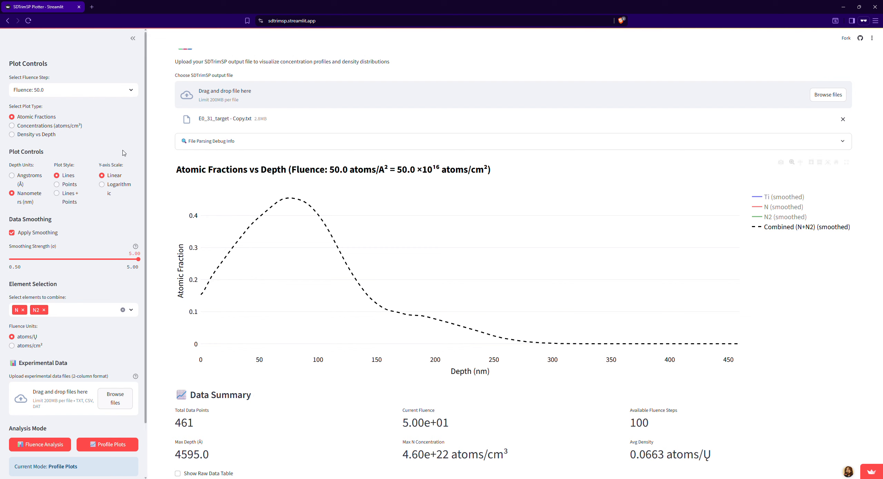
Step: Upload the md_1_5 text file from the static folder as experimental data to overlay on the plot
scroll(115, 397, down, 2)
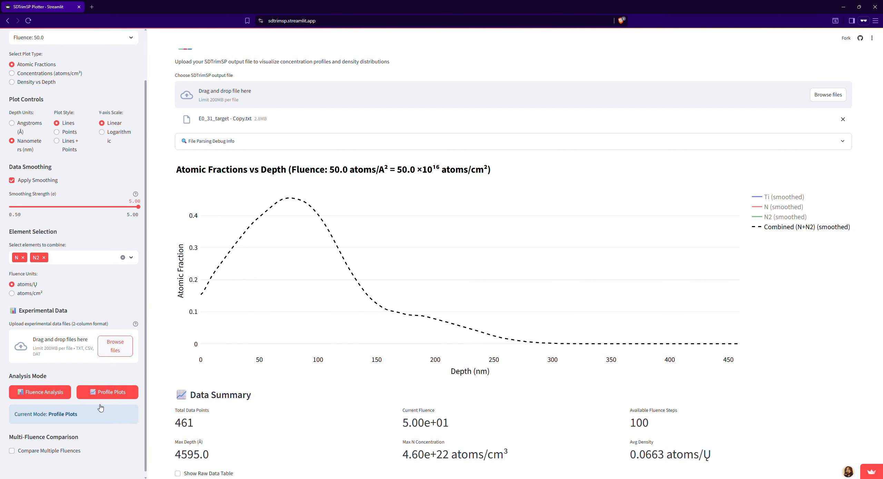
scroll(115, 254, up, 2)
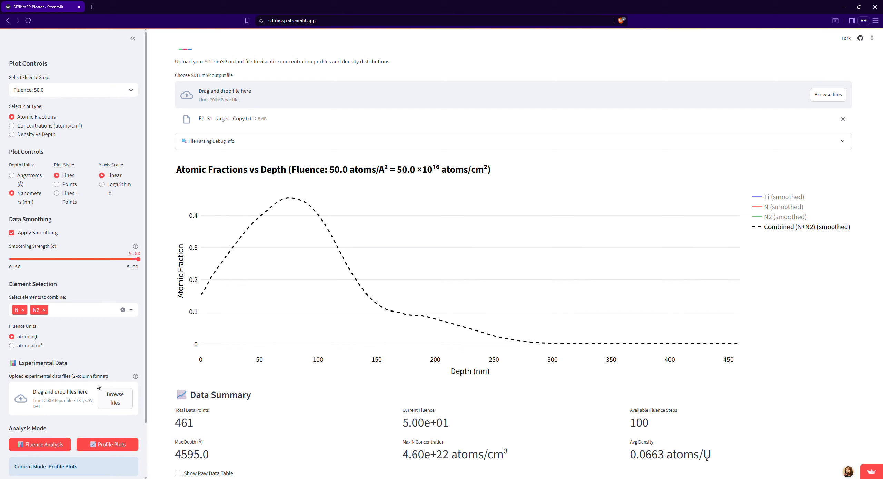
click(441, 478)
drag(471, 241, 627, 237)
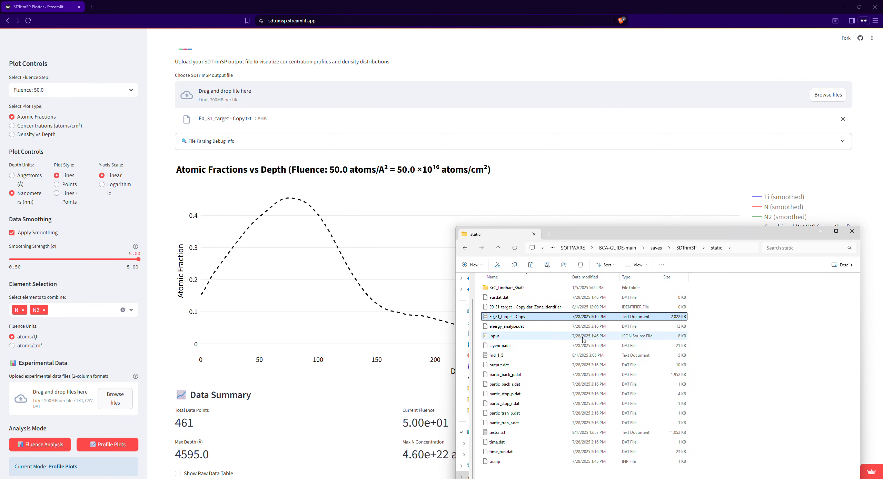
drag(588, 237, 547, 145)
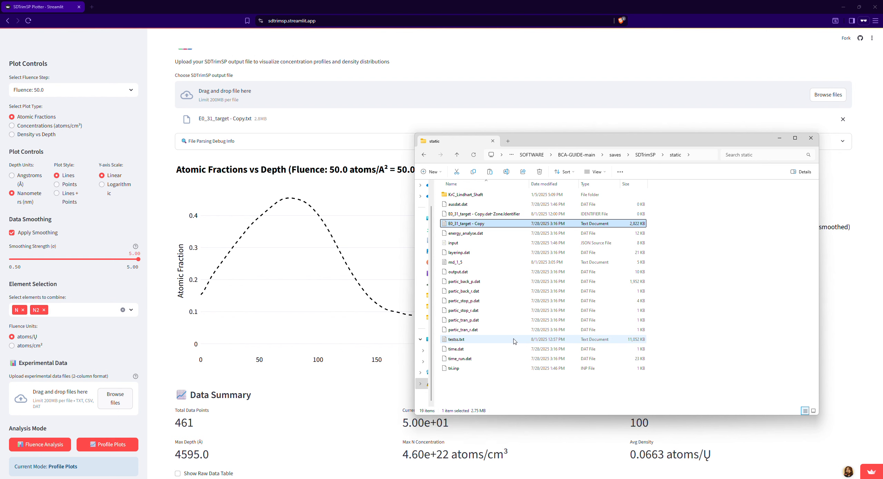
click(482, 263)
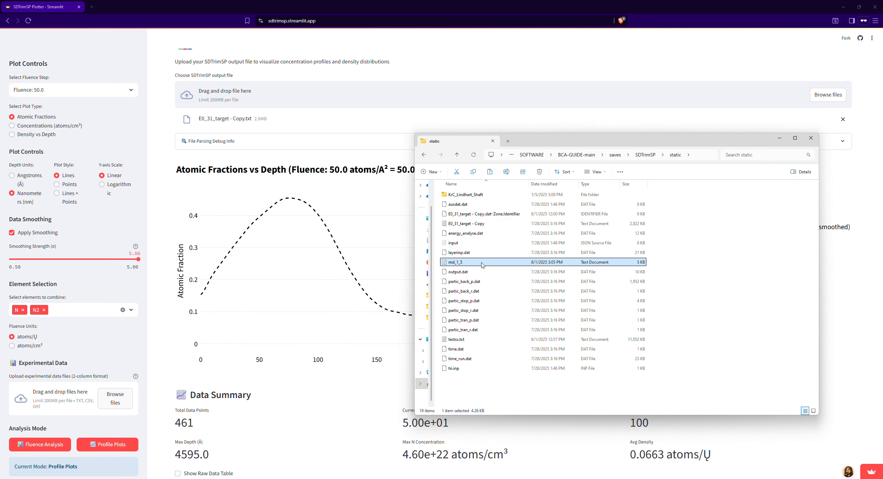
drag(491, 264, 59, 409)
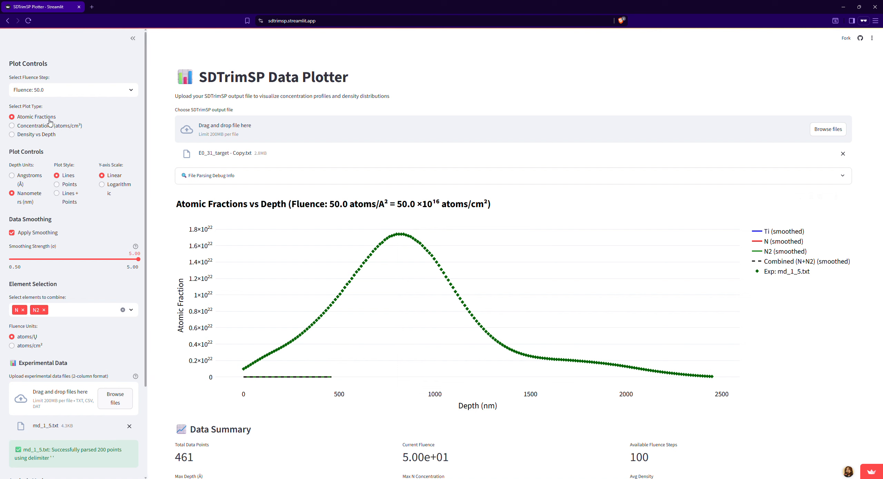
Step: Plot concentrations (atoms/cm³) against depth in angstroms for fluence step 15.0
click(76, 130)
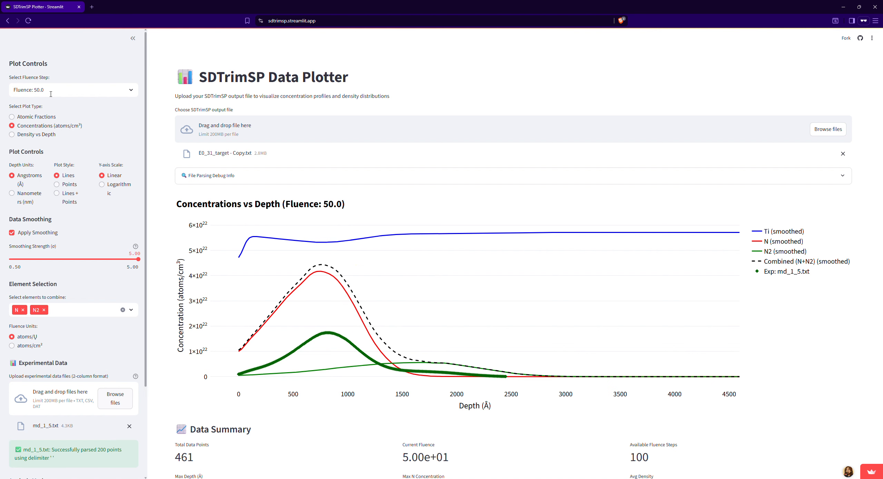
click(86, 90)
drag(136, 104, 137, 135)
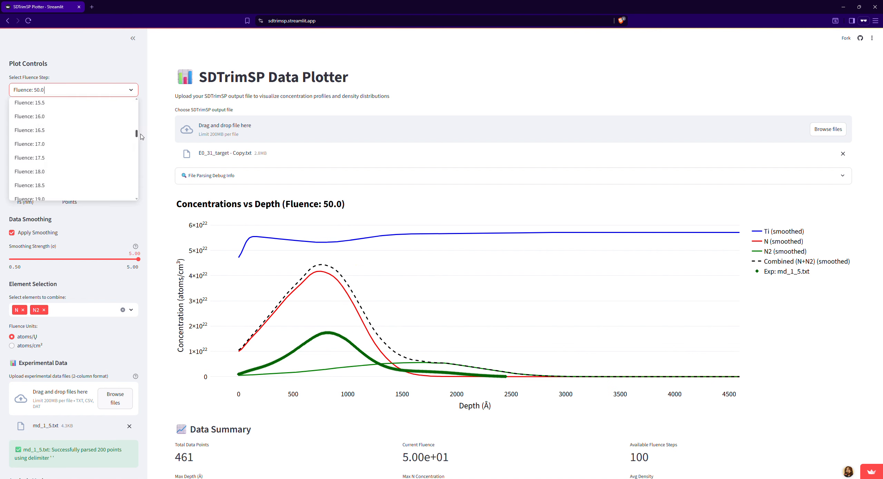
scroll(72, 147, up, 2)
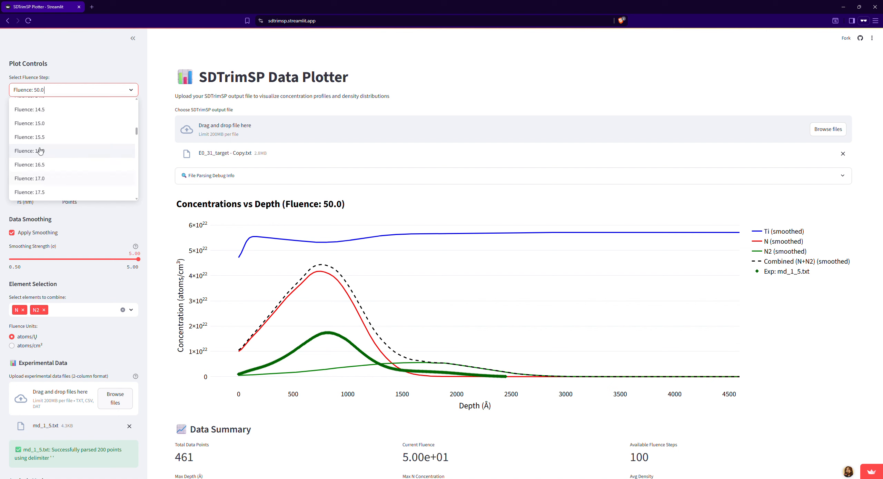
click(44, 125)
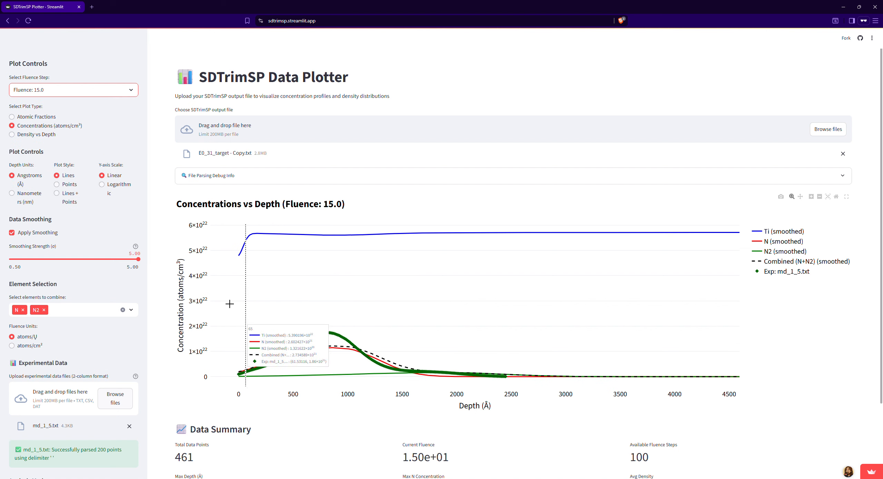
Step: Zoom the concentration plot in on the N, combined and experimental curves, view it in fullscreen and return to the normal view
drag(238, 309, 462, 397)
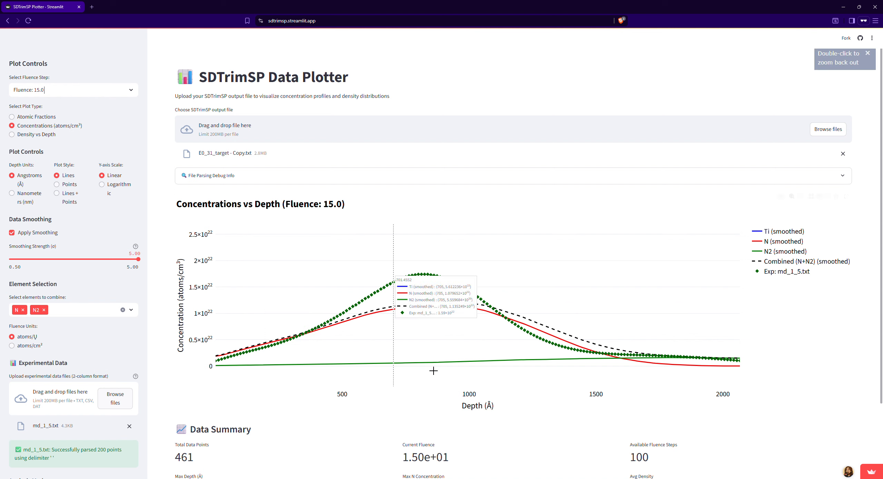
click(846, 197)
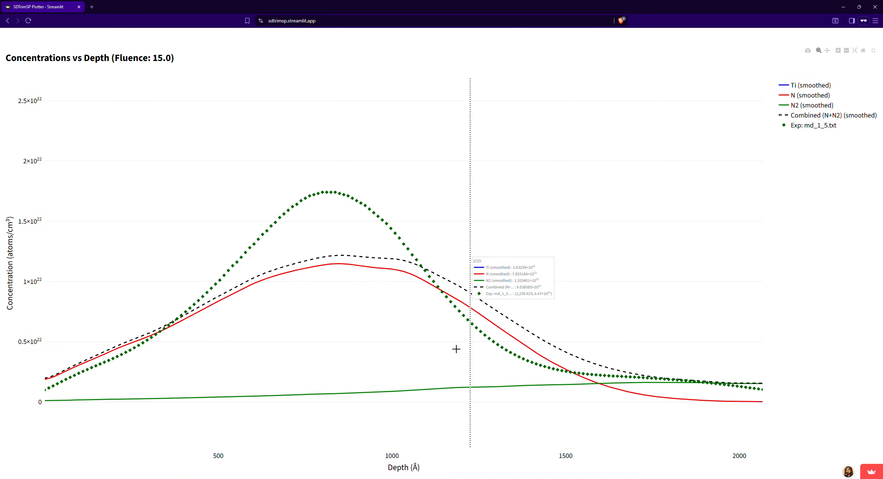
click(879, 44)
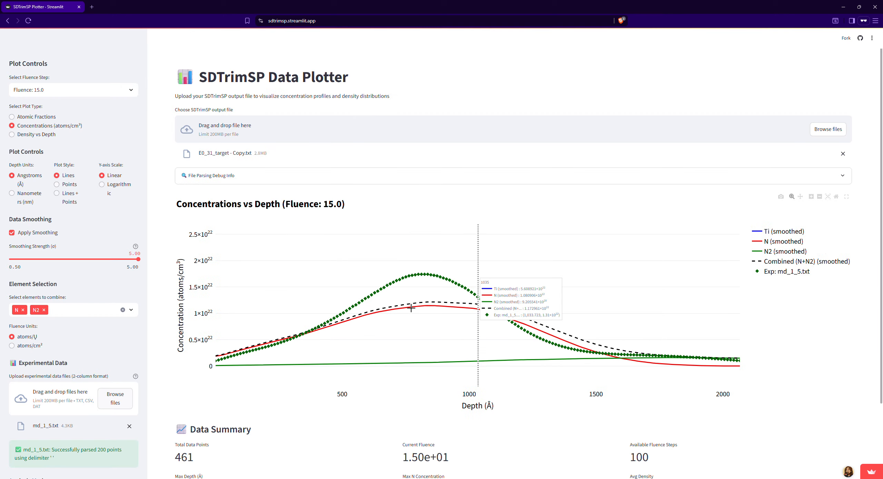
Step: Show the raw data table below the data summary
scroll(369, 393, up, 3)
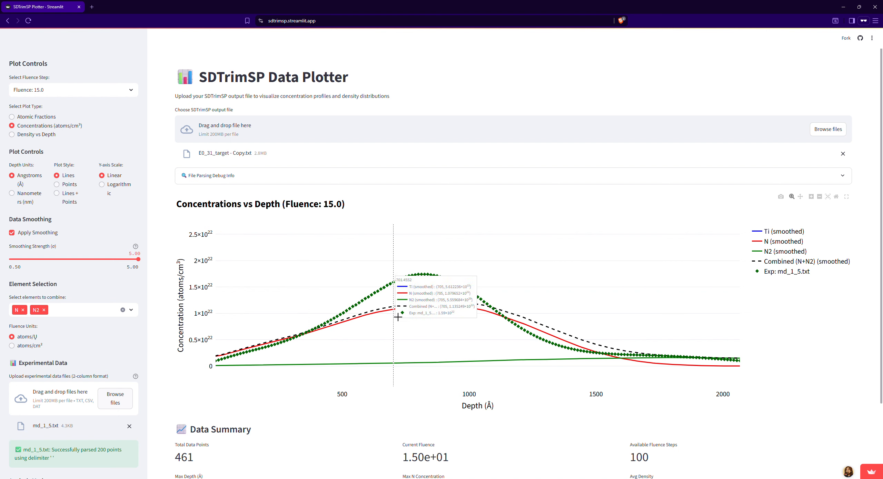
scroll(400, 304, down, 3)
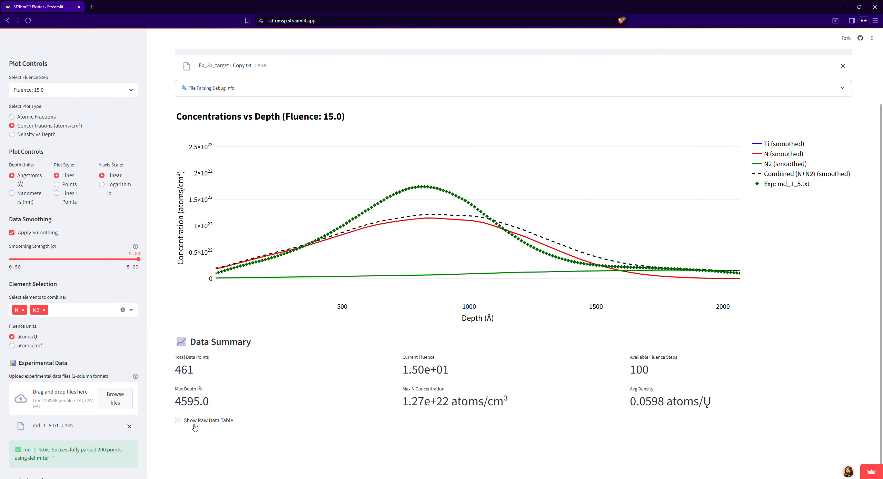
scroll(264, 389, down, 5)
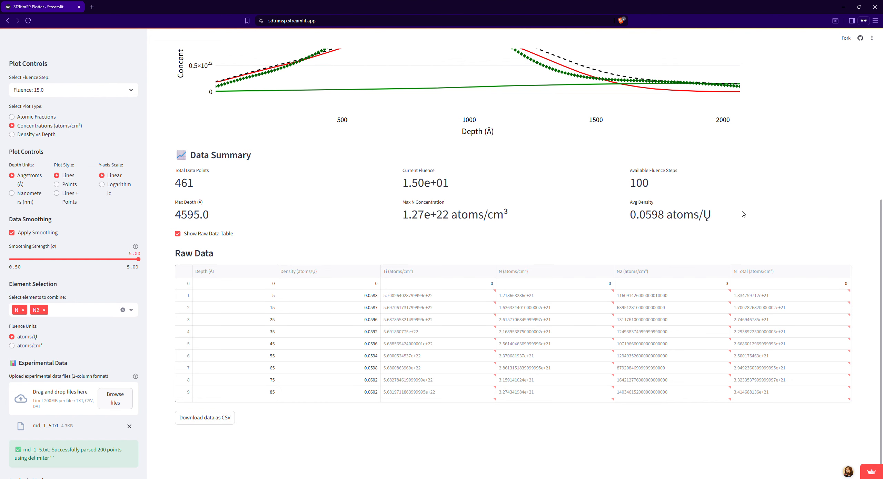
Step: Review the depth, density and concentration rows of the raw data table for fluence step 15.0
scroll(743, 214, up, 7)
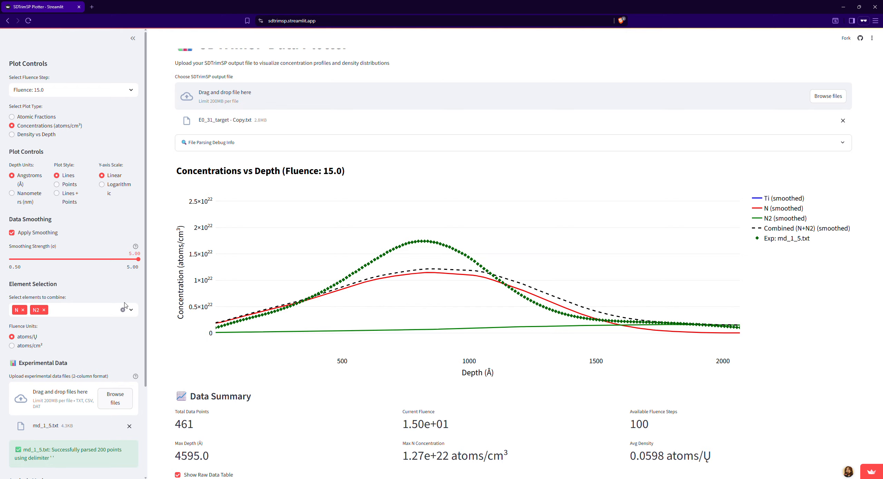
scroll(636, 328, down, 7)
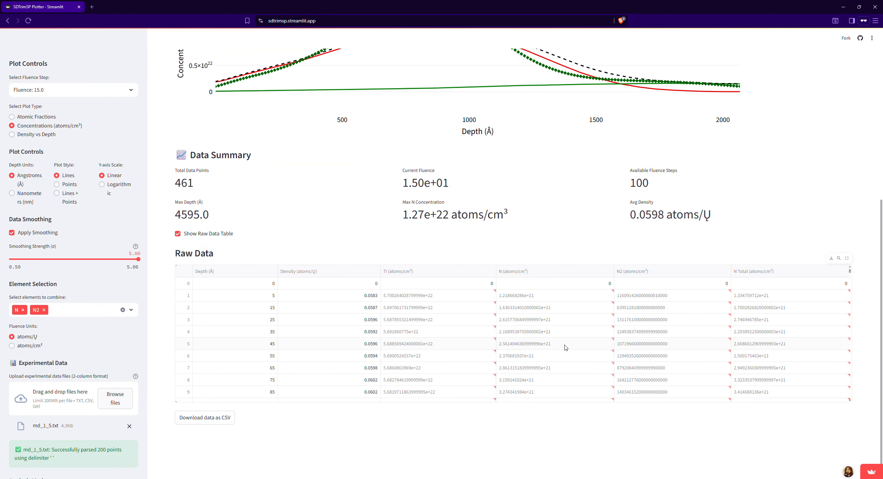
scroll(565, 348, down, 2)
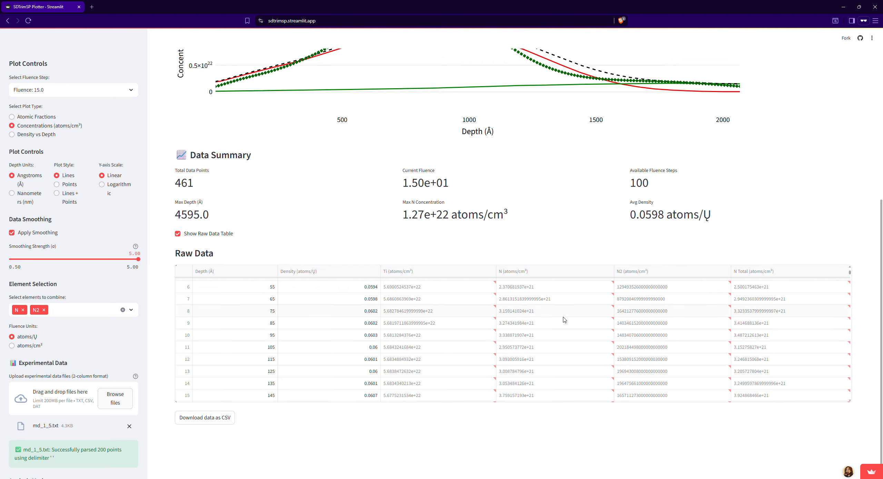
Step: Switch the plot type to Atomic Fractions and review the plot together with its raw data table
scroll(566, 319, down, 6)
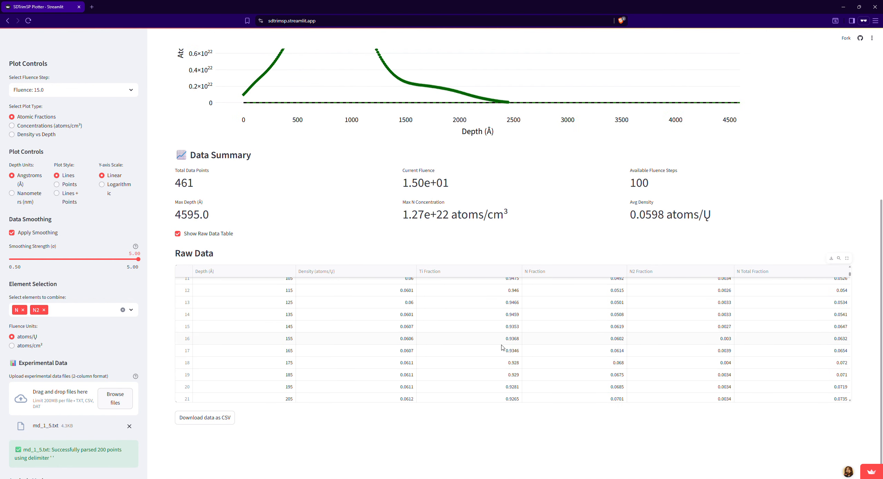
scroll(544, 335, up, 8)
scroll(202, 227, up, 8)
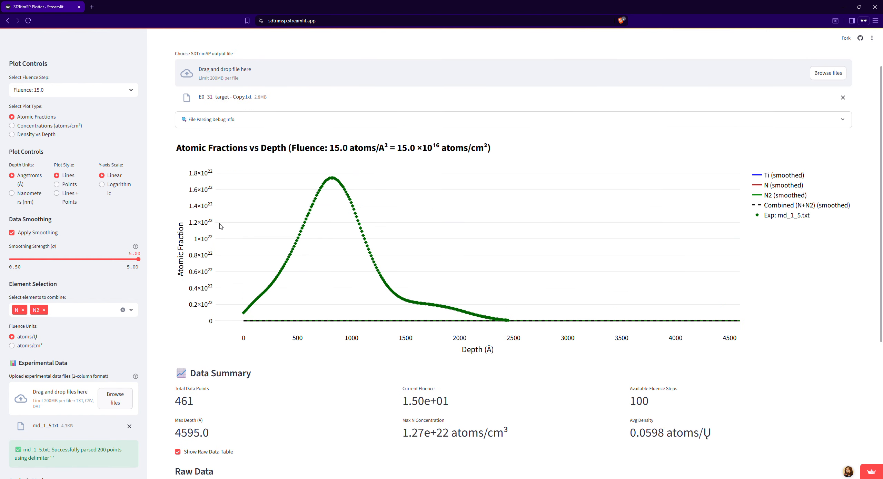
scroll(129, 270, down, 3)
scroll(134, 272, up, 3)
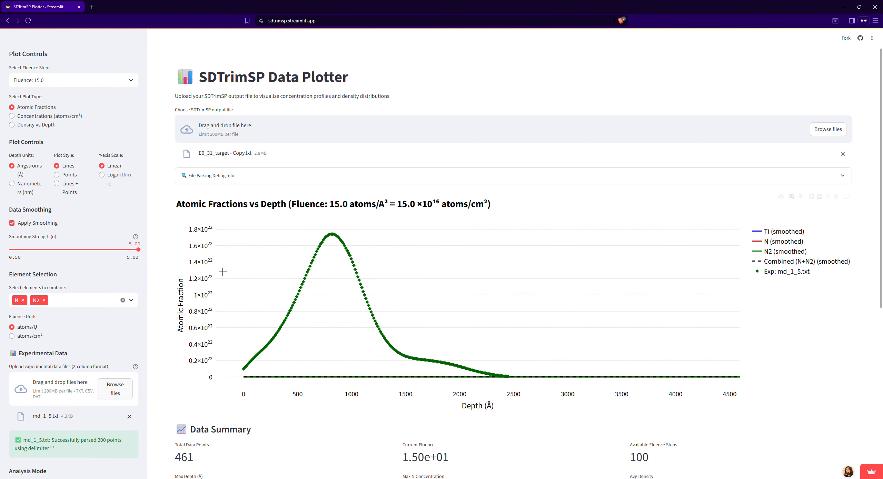
scroll(228, 270, down, 6)
scroll(120, 295, down, 3)
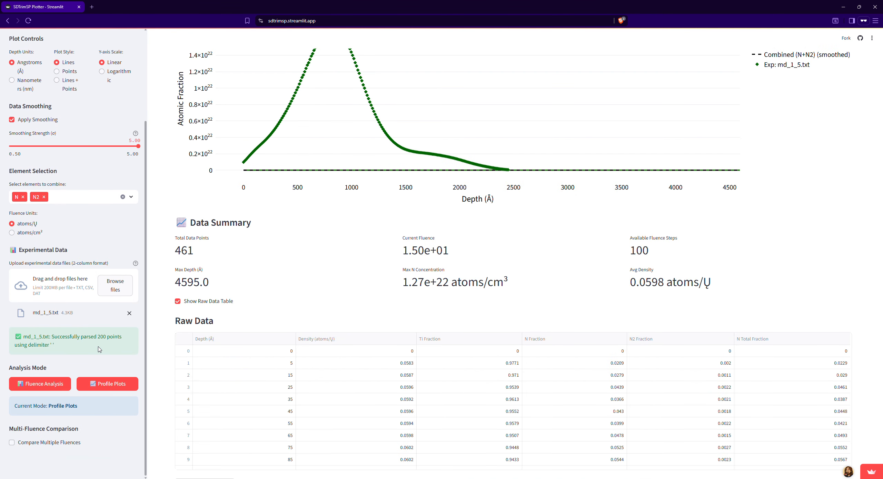
Step: Enable the multi-fluence comparison, remove fluence 0.5 from it and add 10.0 alongside 50.0
scroll(226, 315, up, 6)
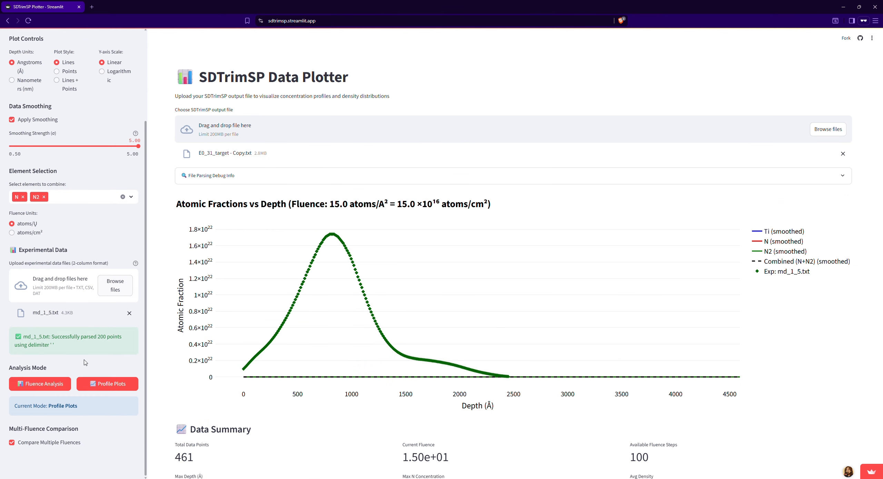
scroll(103, 303, down, 1)
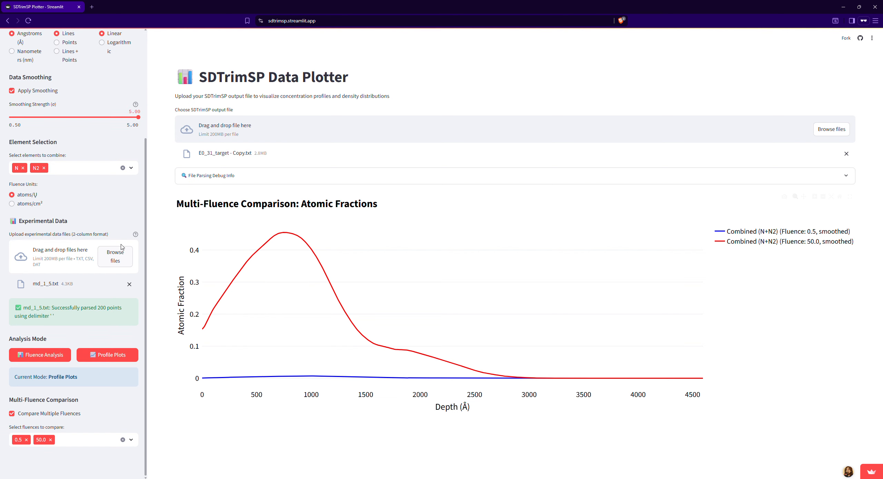
click(26, 440)
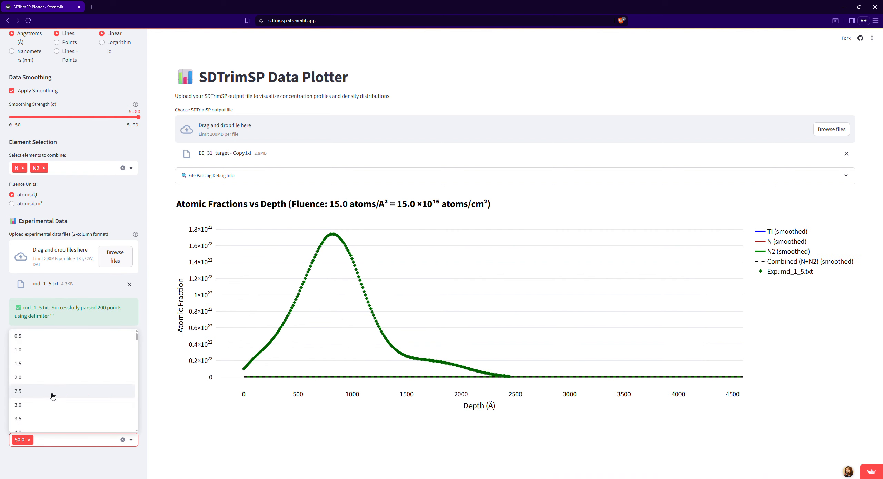
click(37, 358)
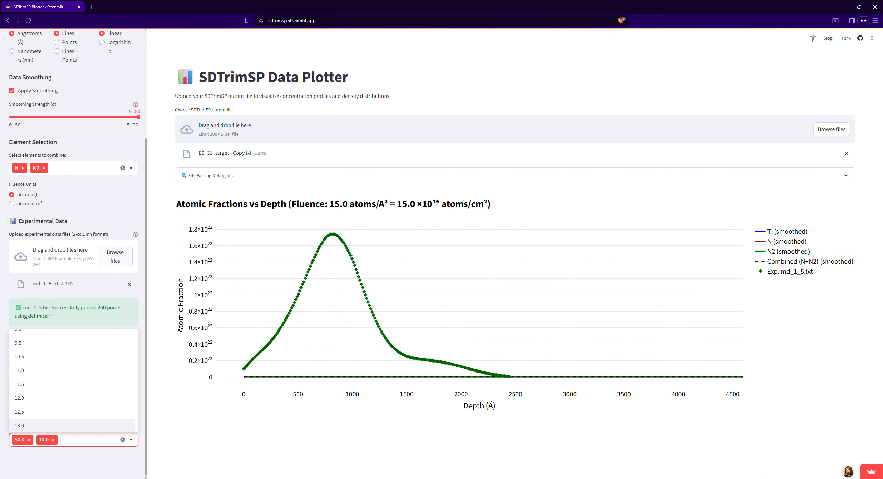
click(275, 420)
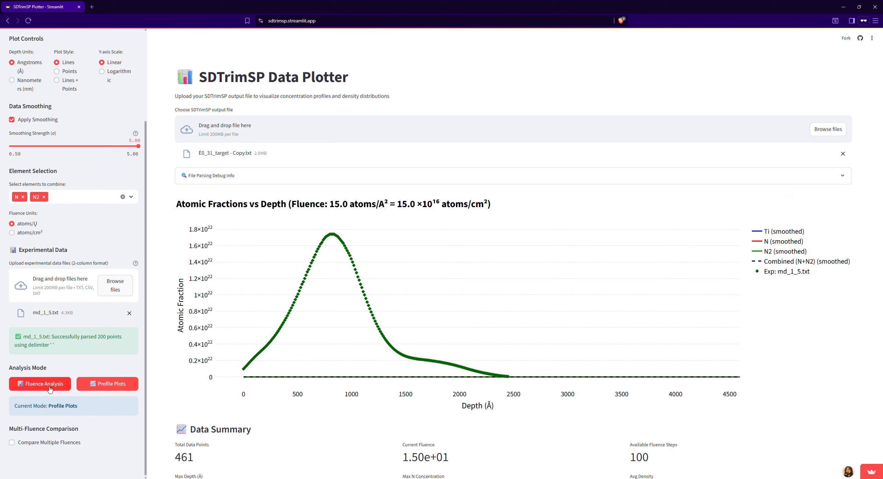
scroll(36, 395, up, 1)
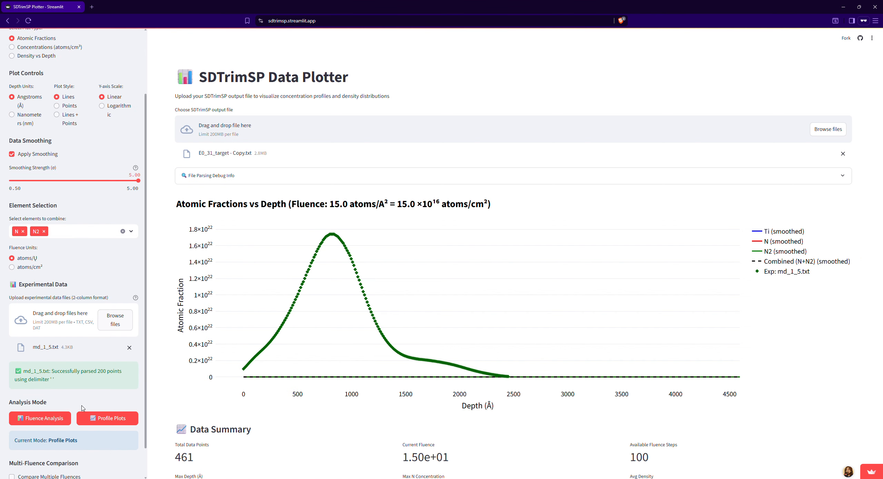
click(38, 423)
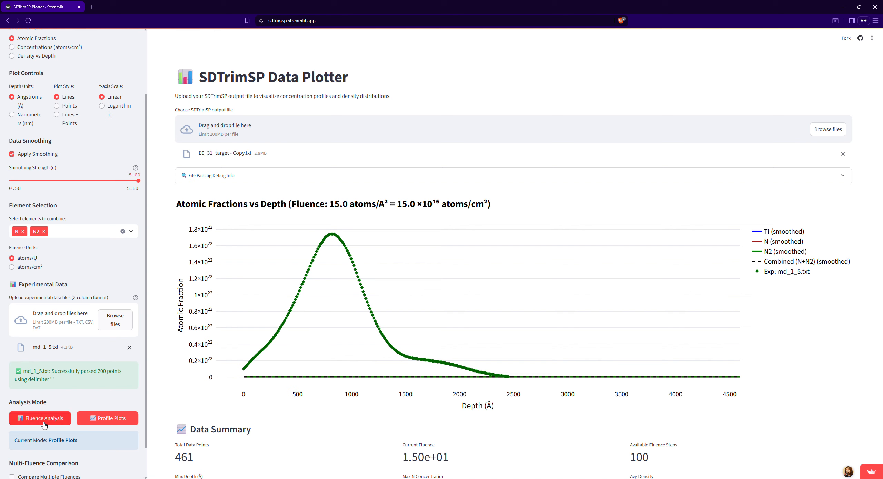
click(45, 425)
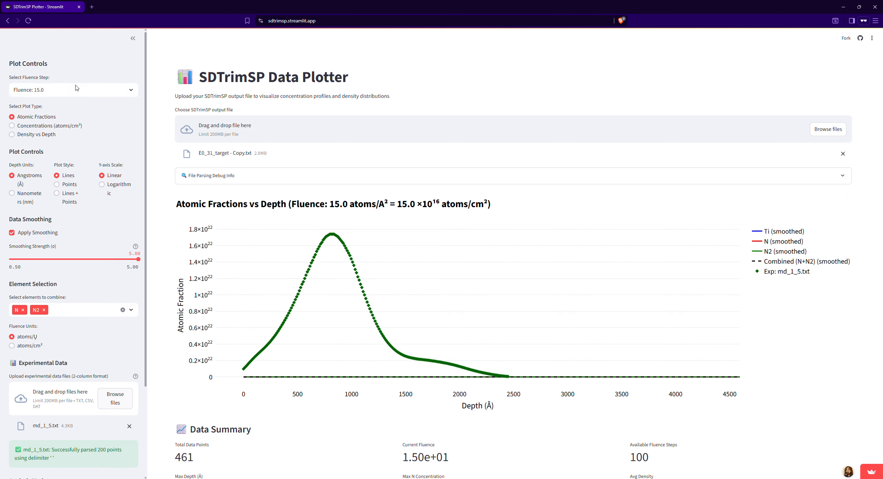
click(76, 89)
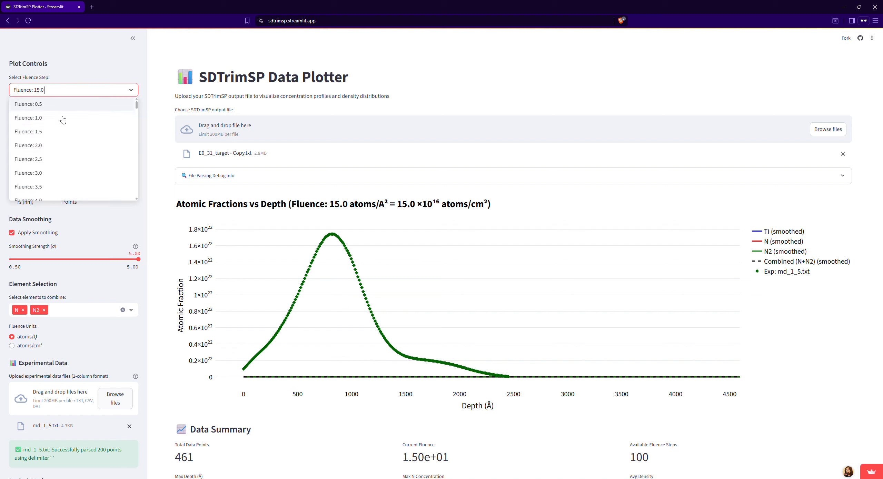
click(94, 85)
scroll(93, 274, down, 4)
scroll(34, 407, up, 4)
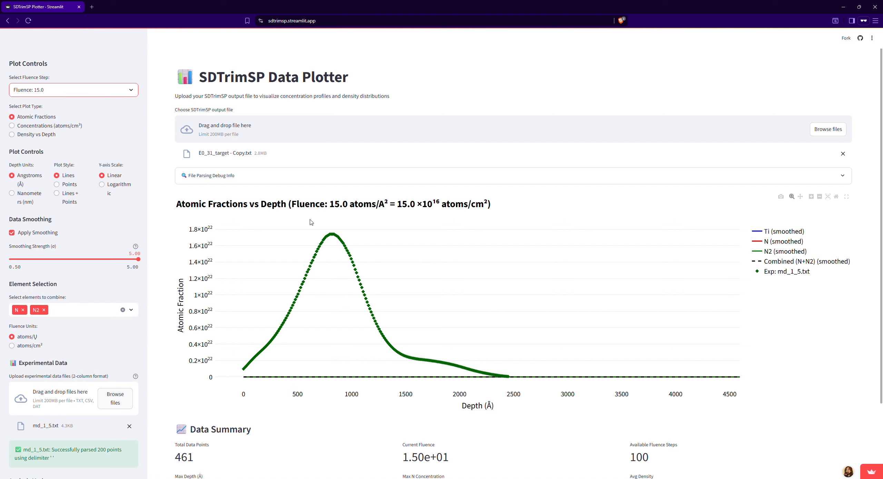
Step: Change the analysis mode to Fluence Analysis and view the resulting plots and summary table
mouse_move(330, 235)
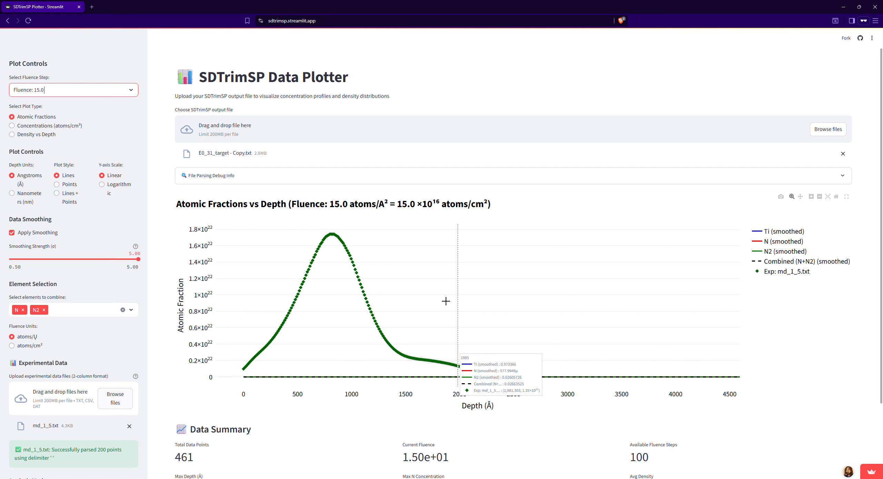
scroll(41, 389, down, 3)
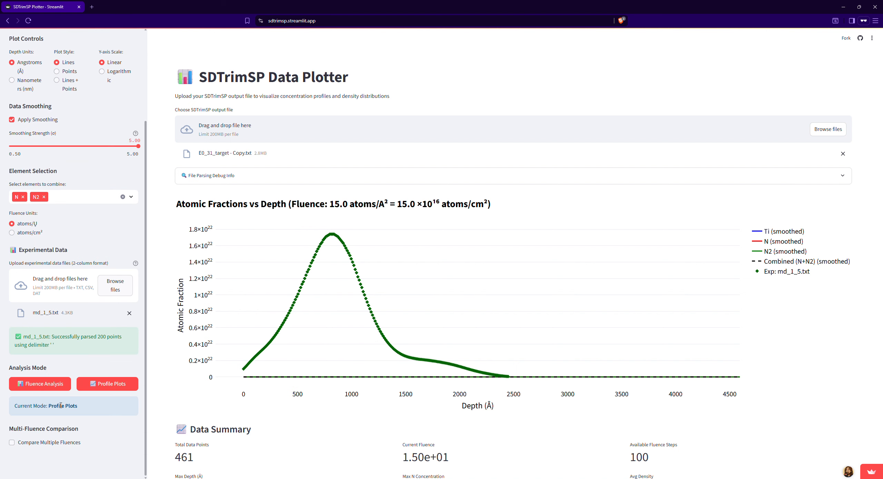
click(41, 391)
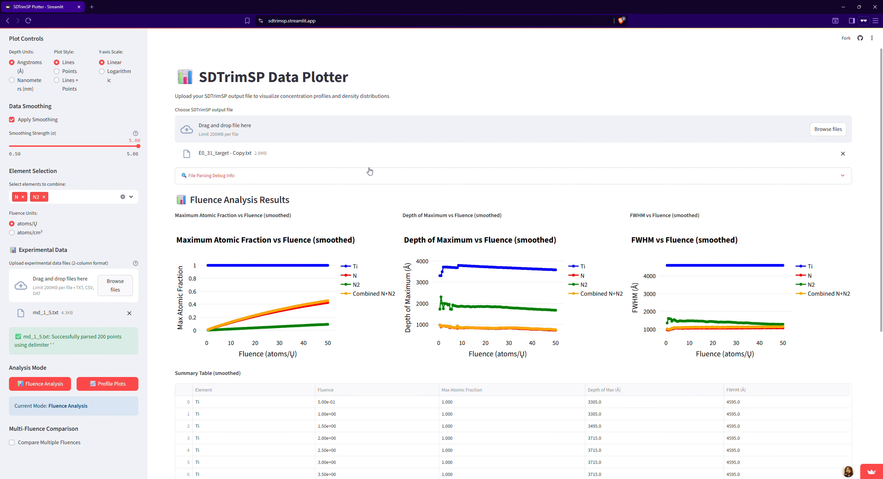
scroll(388, 197, down, 2)
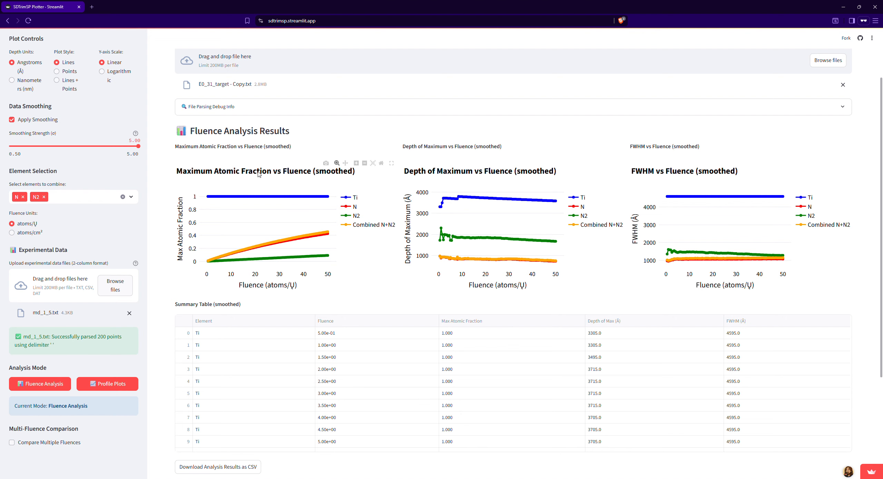
Step: Base the fluence analysis on concentrations (atoms/cm³) and turn data smoothing off
scroll(299, 177, up, 2)
scroll(74, 160, up, 3)
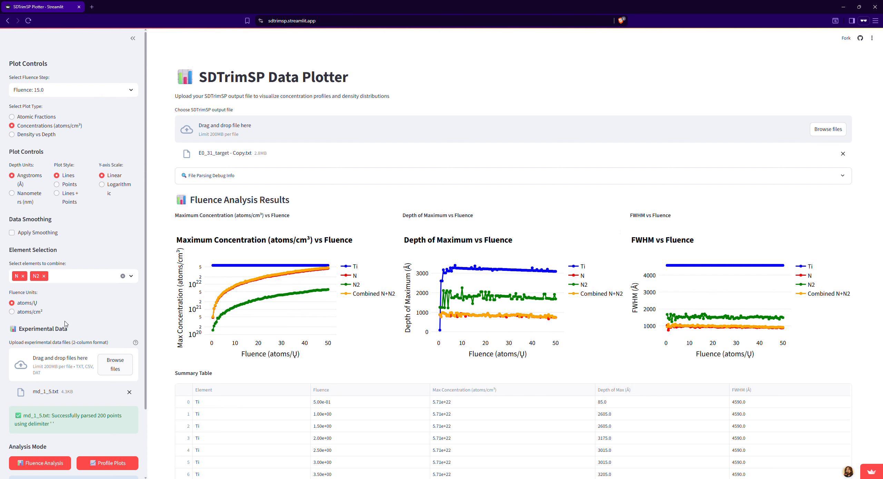
Step: Examine the maximum concentration, depth of maximum and FWHM plots against fluence, along with the summary table rows
scroll(319, 400, down, 5)
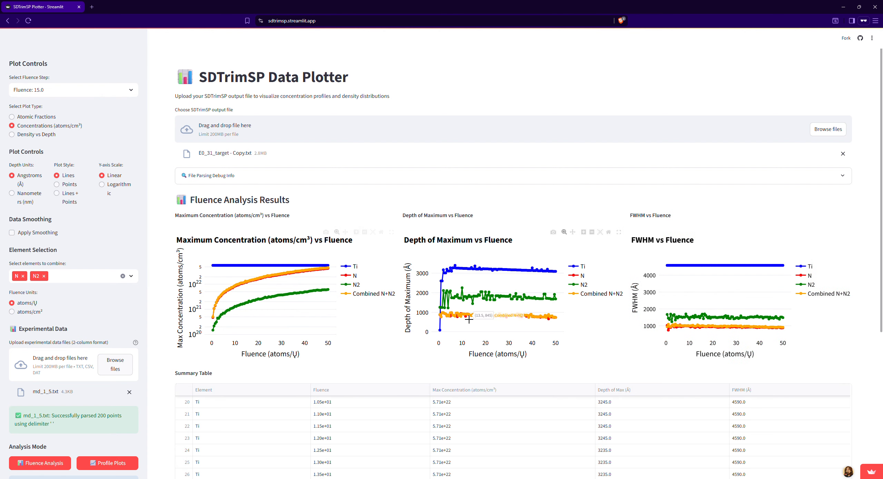
scroll(298, 332, down, 5)
scroll(379, 341, up, 5)
scroll(490, 352, down, 5)
scroll(479, 282, up, 5)
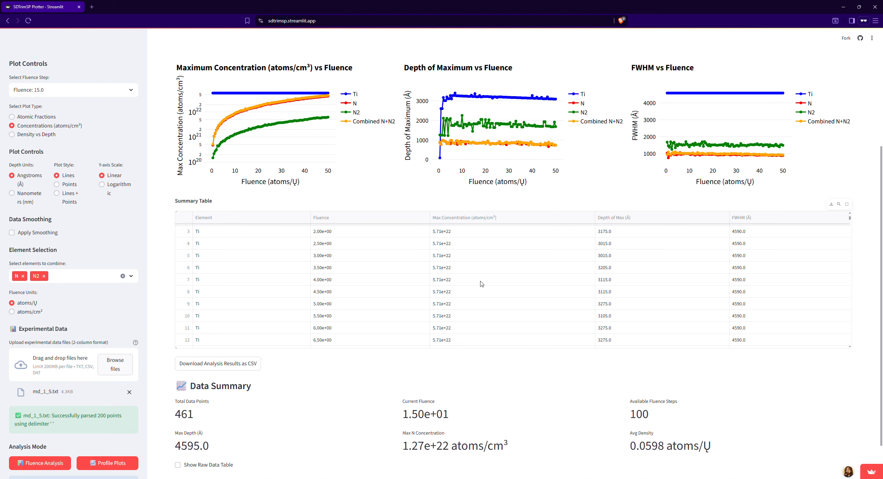
scroll(638, 302, up, 2)
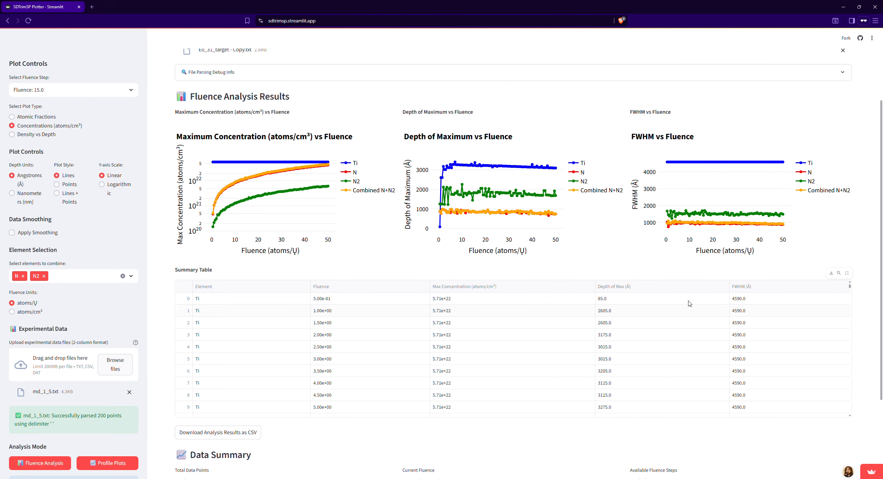
scroll(494, 325, up, 1)
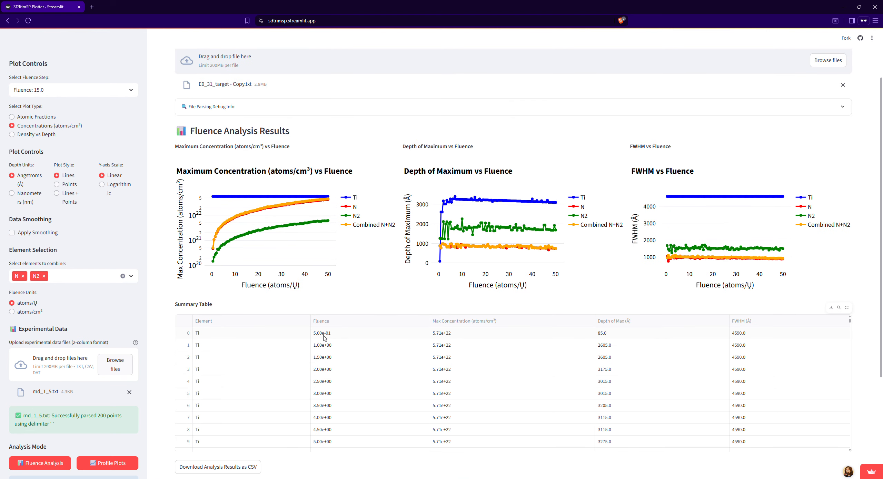
scroll(448, 345, down, 4)
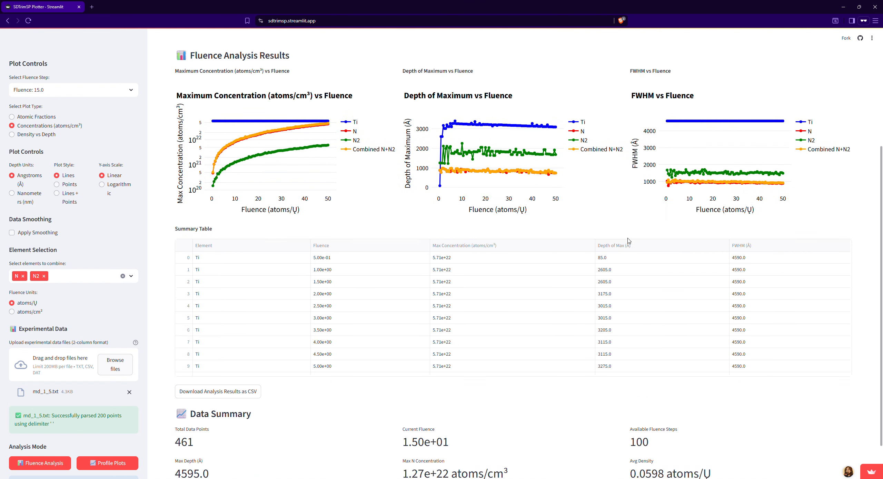
scroll(578, 270, down, 5)
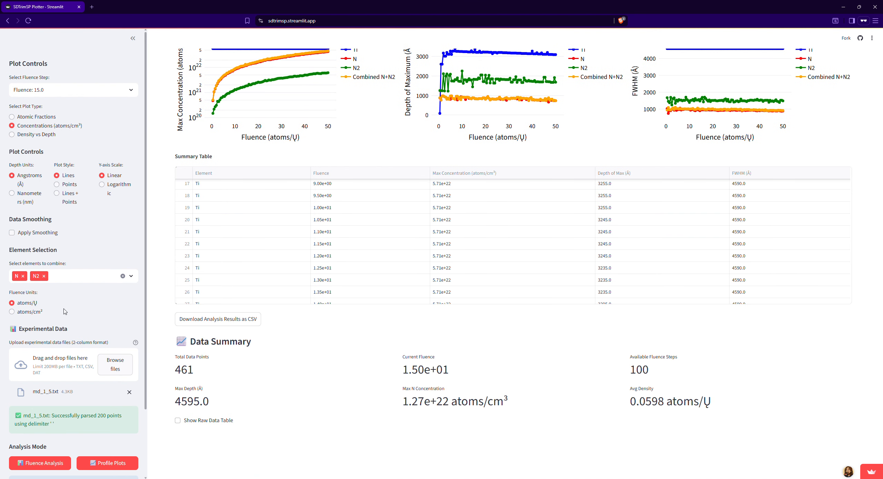
scroll(250, 262, up, 11)
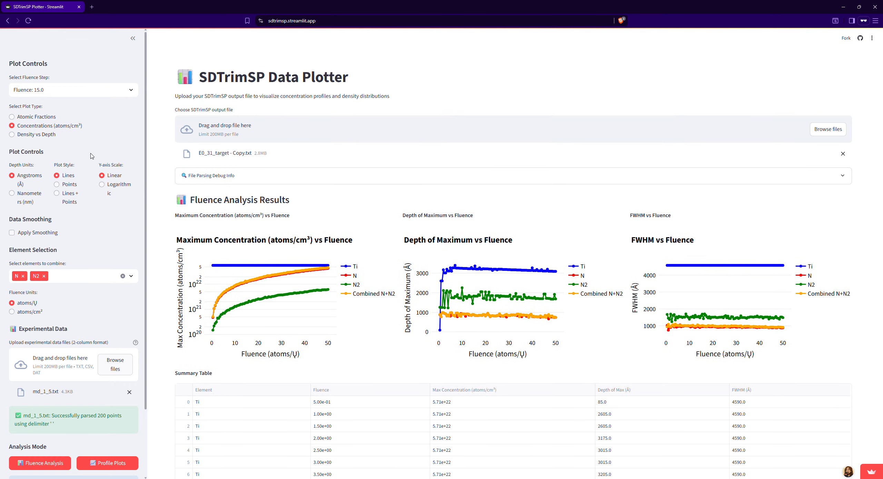
scroll(449, 262, down, 6)
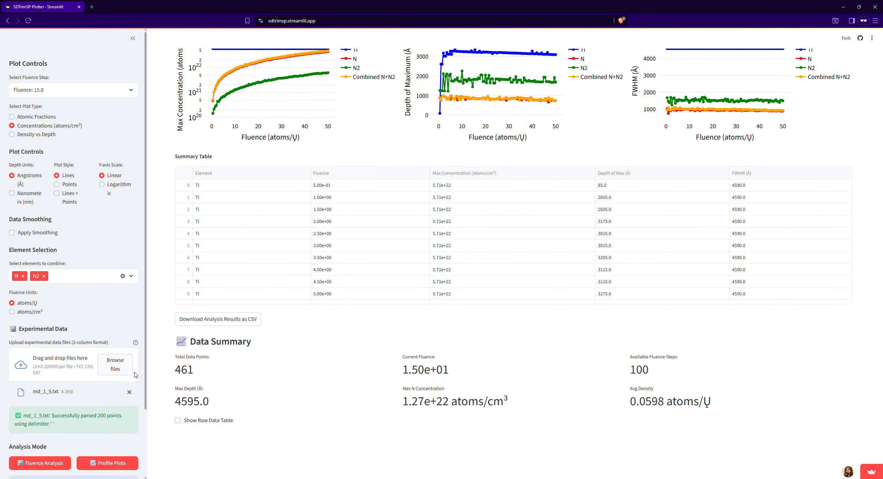
Step: Return the analysis mode to Profile Plots to show the unsmoothed concentrations against depth
scroll(132, 373, down, 2)
click(128, 383)
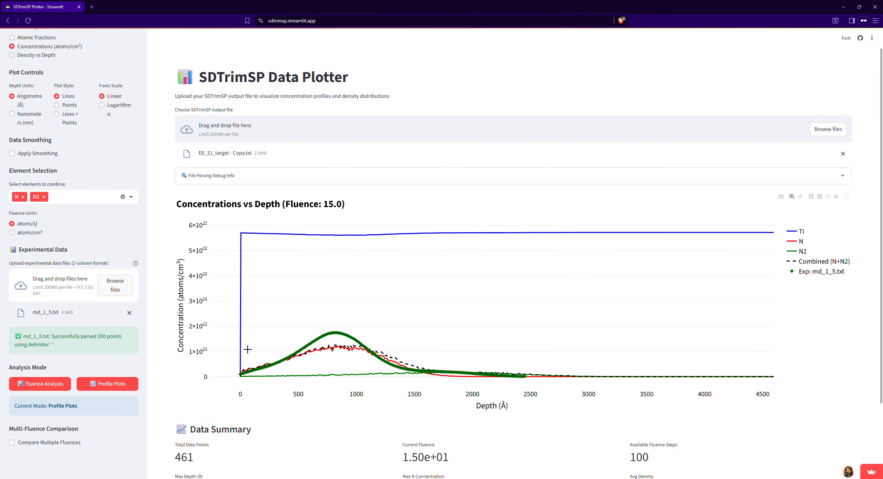
scroll(104, 76, up, 3)
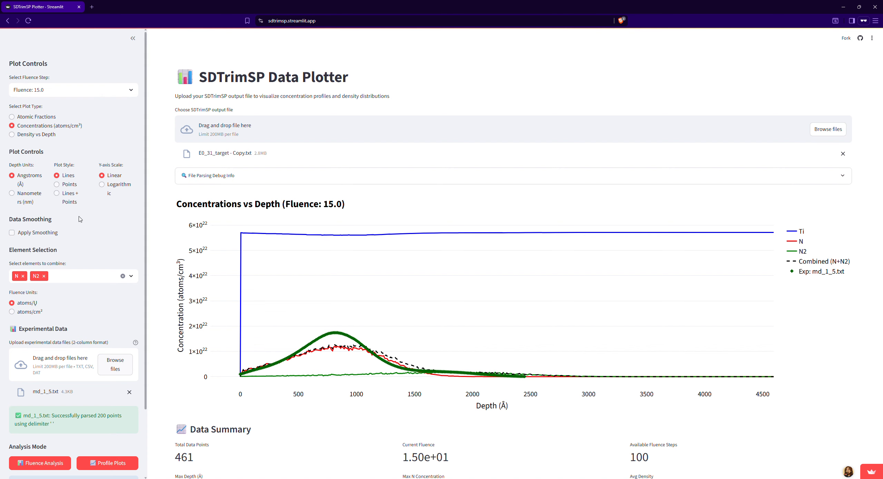
Step: Widen the sidebar that holds the plot controls
scroll(170, 281, down, 2)
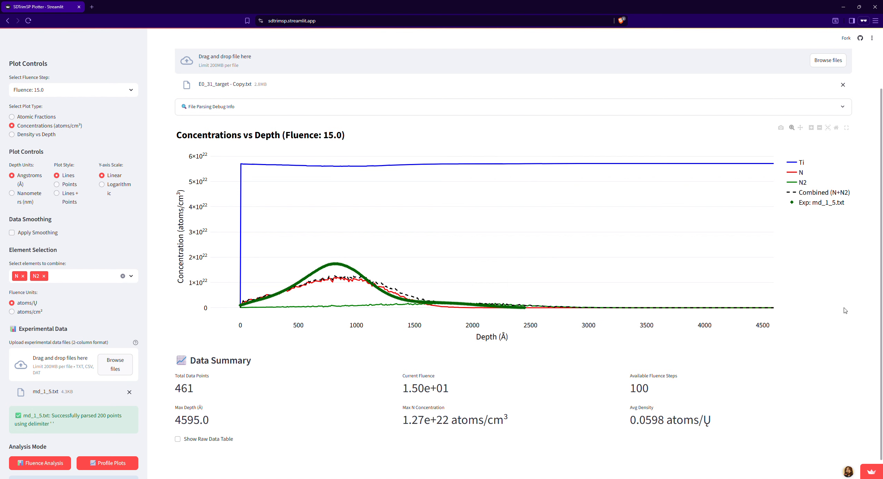
scroll(231, 190, up, 2)
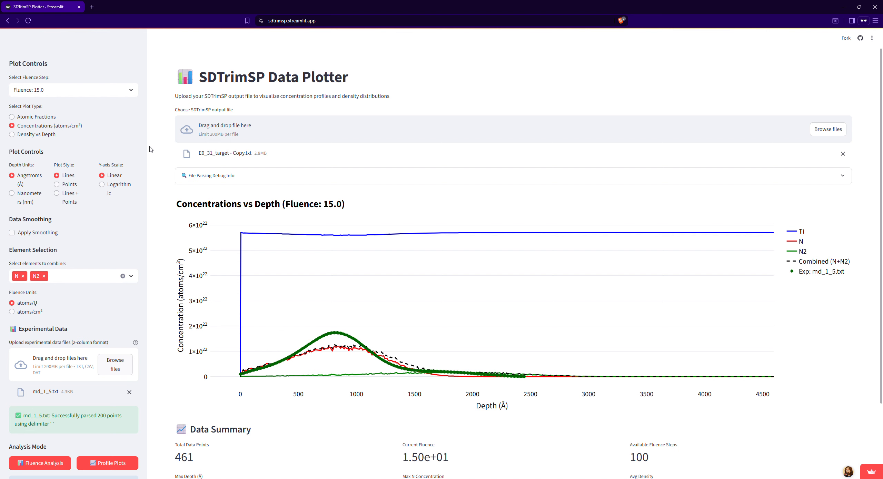
drag(149, 149, 186, 162)
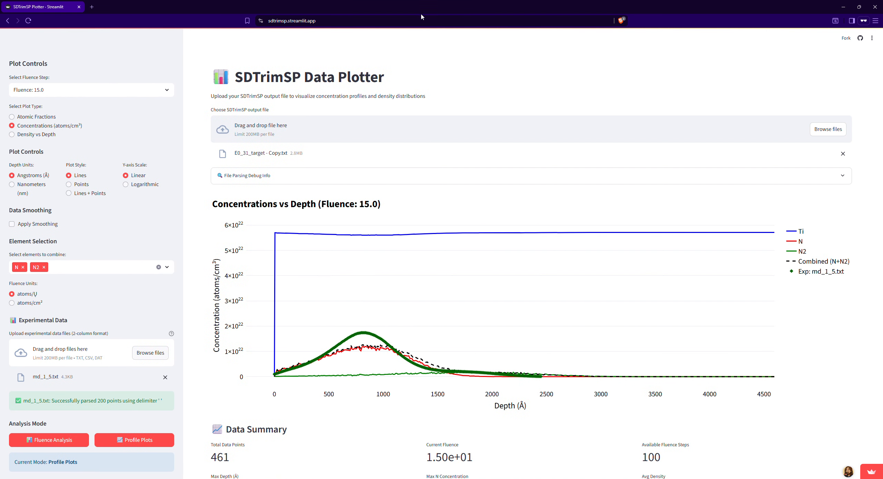